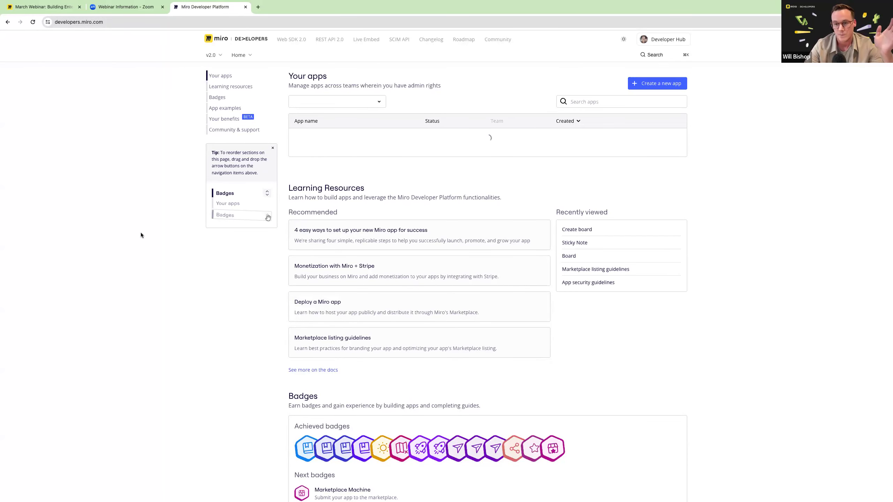
- Begin a new app in the Miro Developer Platform and open the developer team list
mouse_move(265, 111)
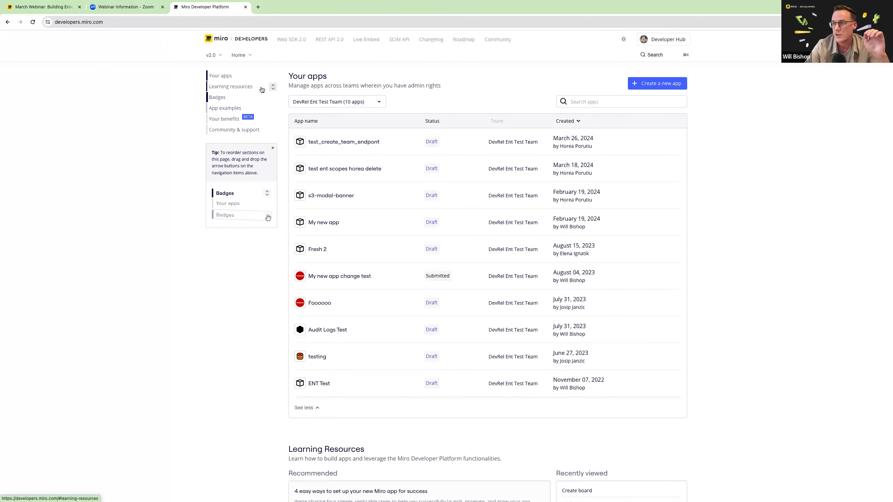
left_click(637, 87)
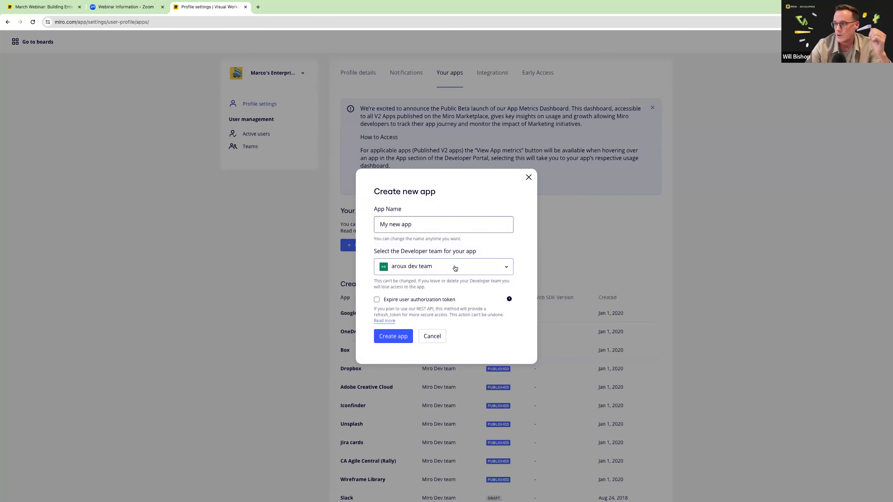
left_click(506, 266)
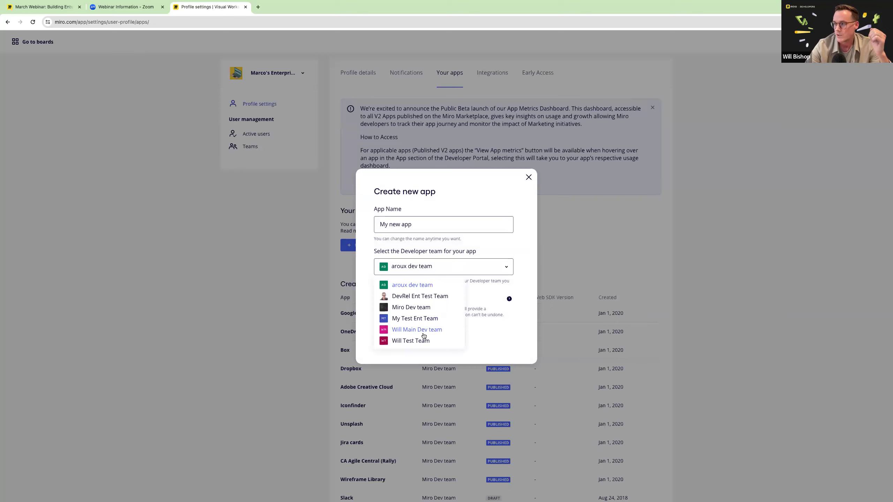
- Create 'My new app' under the main dev team and review its Client ID and secret
left_click(415, 330)
left_click(386, 337)
scroll(451, 279, "down", 3)
left_click(360, 318)
double_click(360, 319)
double_click(360, 339)
left_click(315, 353)
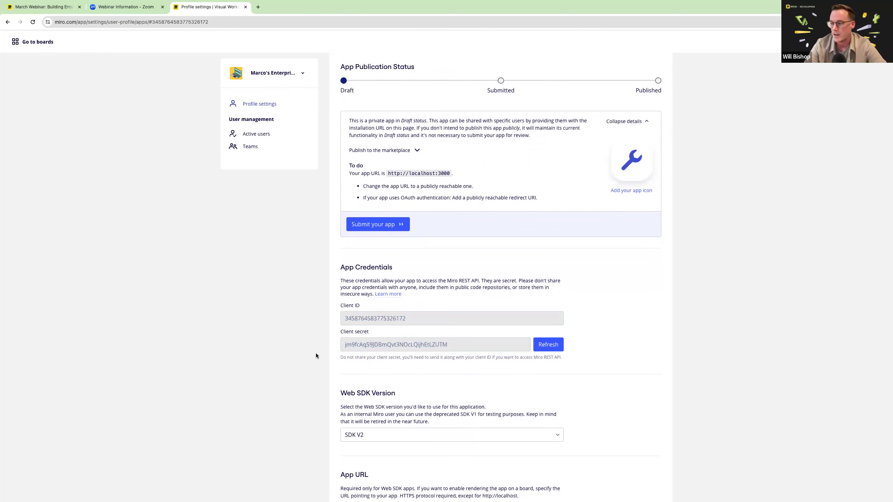
scroll(369, 367, "down", 15)
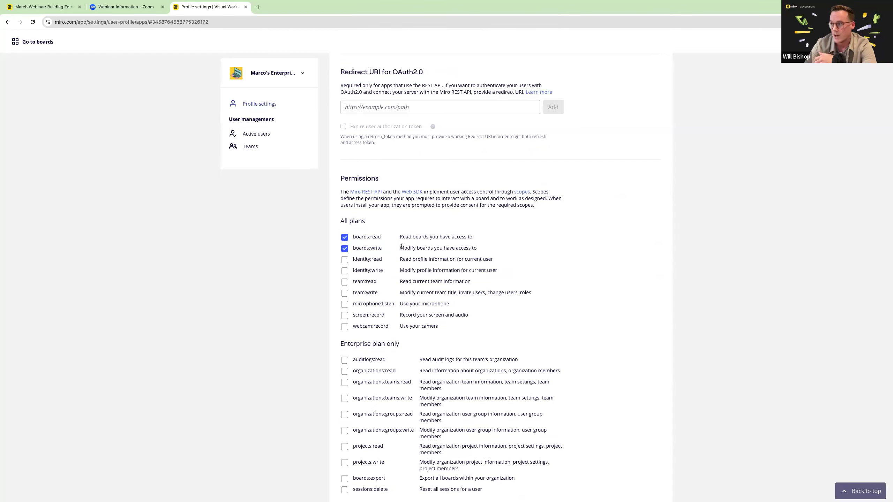
- Enable identity:read, identity:write, team:read and team:write scopes, then return to the March Webinar board
left_click(345, 259)
left_click(345, 271)
left_click(345, 283)
left_click(345, 294)
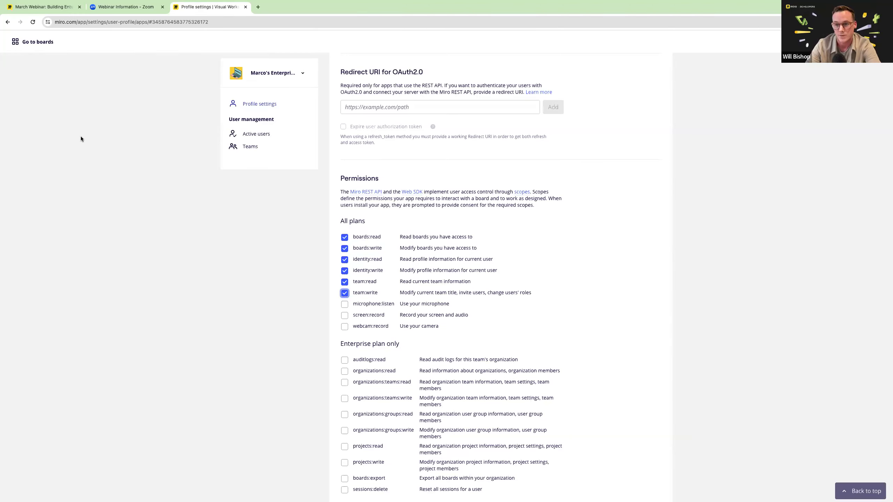
left_click(56, 7)
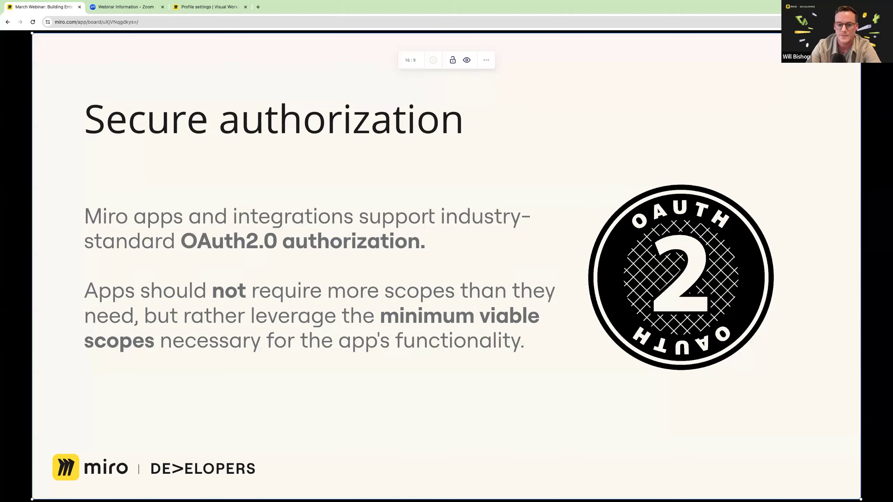
- Advance two slides to frame 27 and load the embedded 'Miro OAuth2.0 with Smartsheet' video
key("Right")
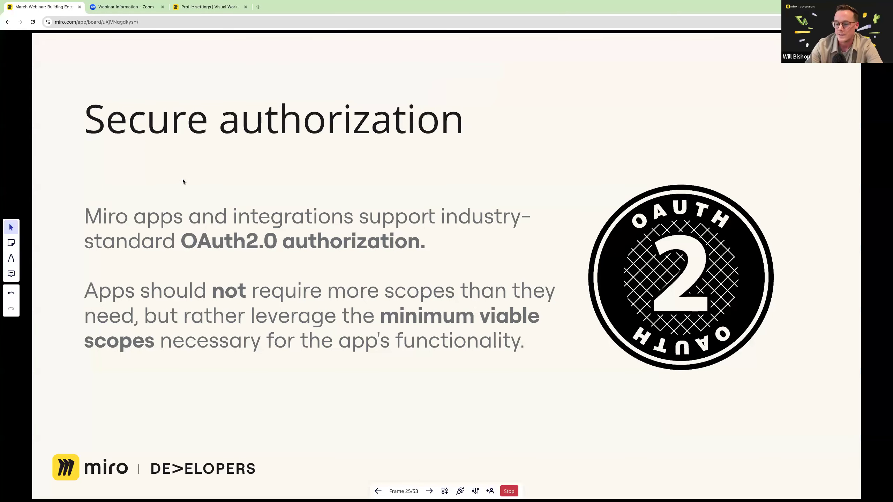
key("Right")
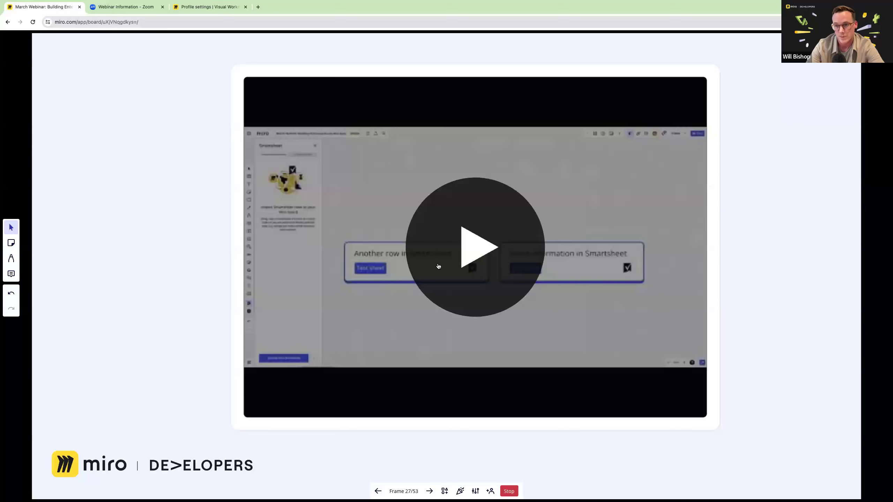
left_click(458, 261)
left_click(458, 260)
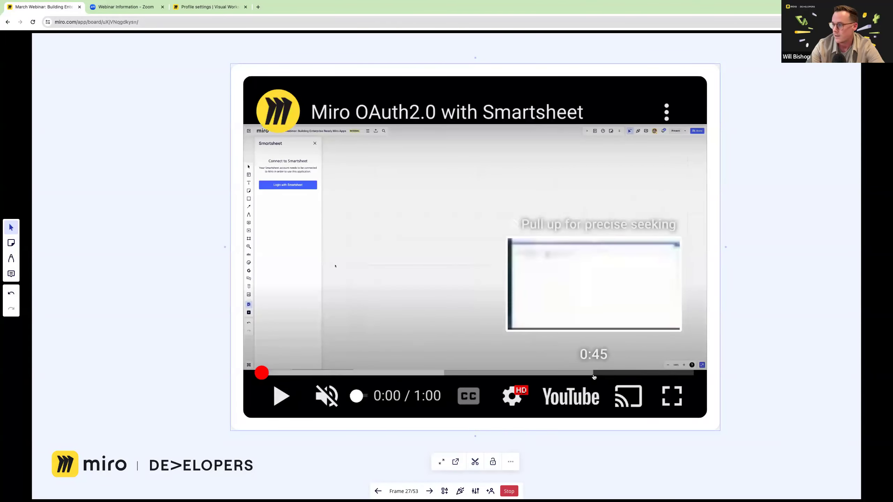
left_click(671, 396)
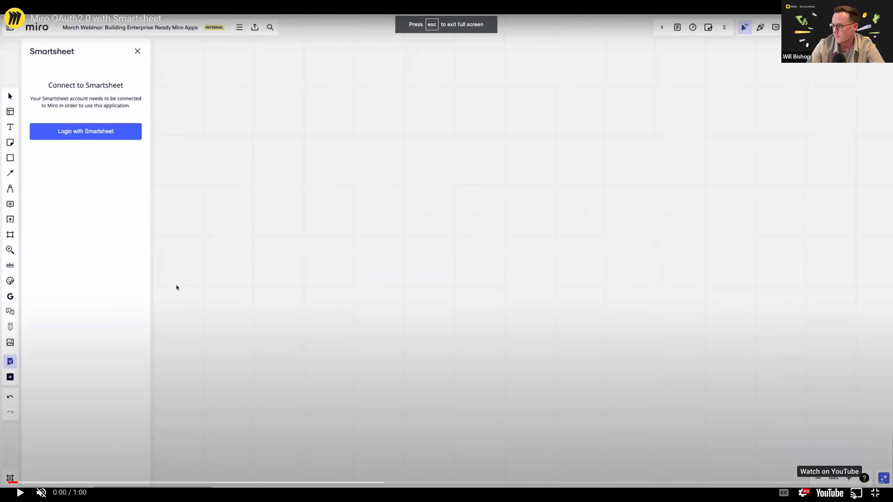
- Play the Smartsheet demo full screen until the Choose from Smartsheet sheet list opens
left_click(804, 493)
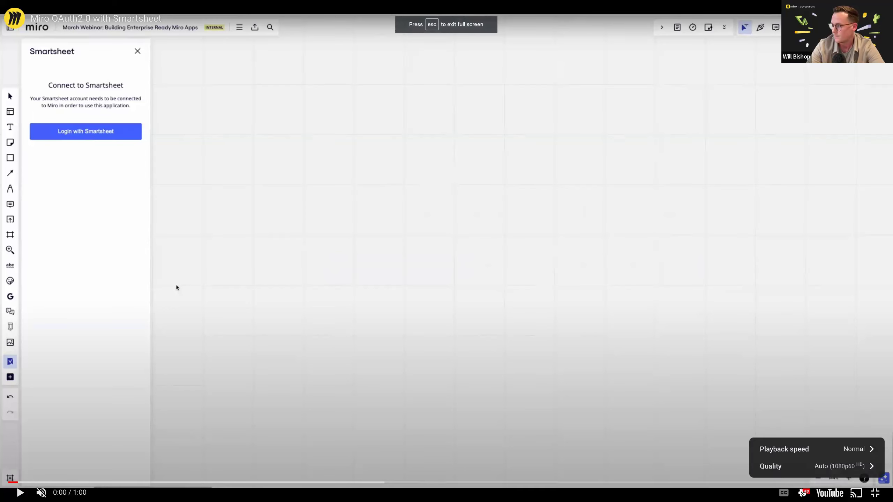
left_click(516, 364)
left_click(197, 226)
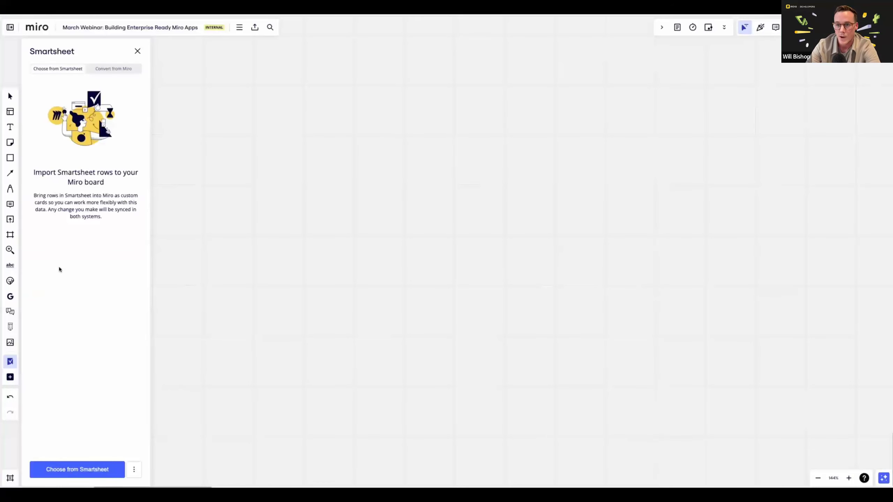
left_click(70, 470)
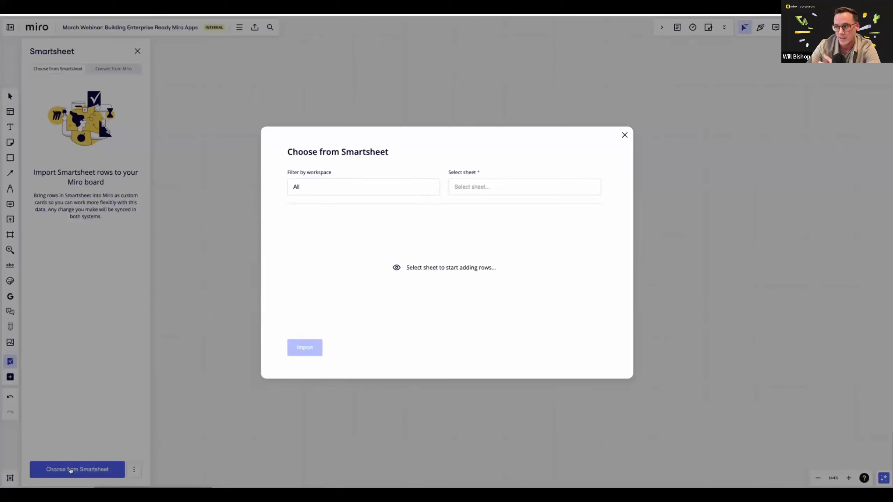
left_click(467, 186)
- Import the 'Some information in Smartsheet' and 'Another row in smartsheet' Test sheet rows as cards
left_click(461, 208)
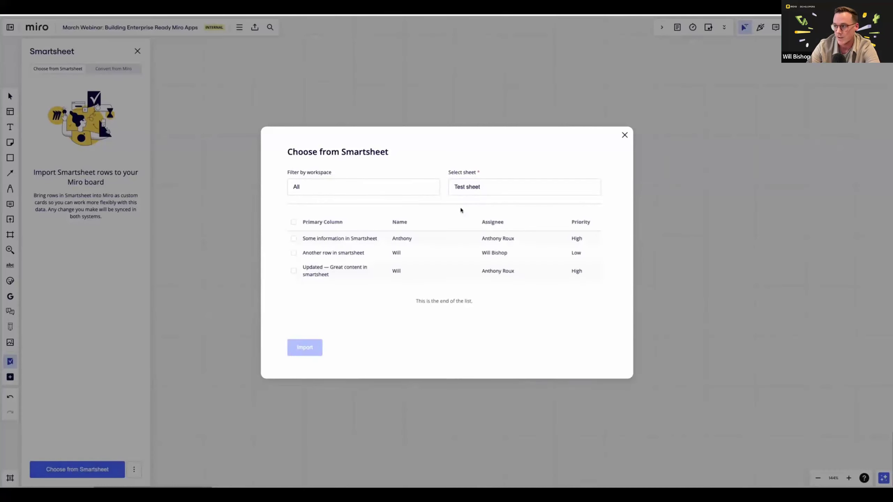
left_click(294, 239)
left_click(295, 254)
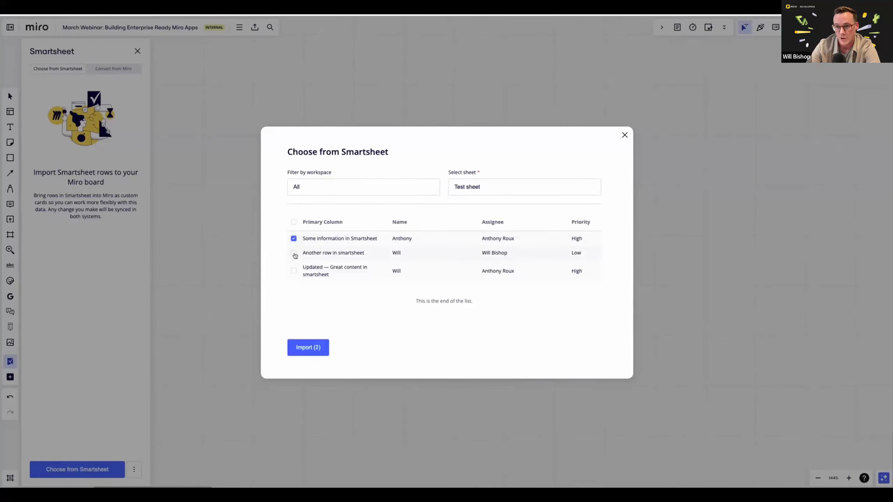
left_click(306, 349)
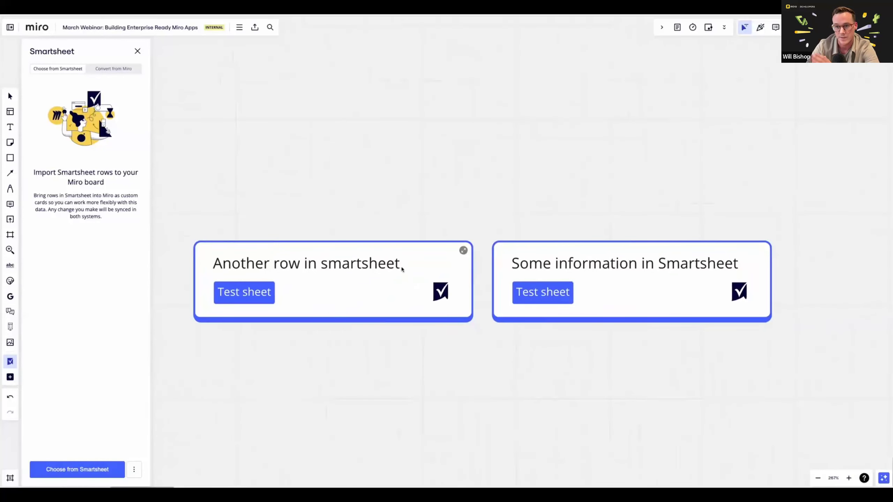
- Edit the 'Another row in smartsheet' card with a new assignee and High priority, then save
left_click(463, 251)
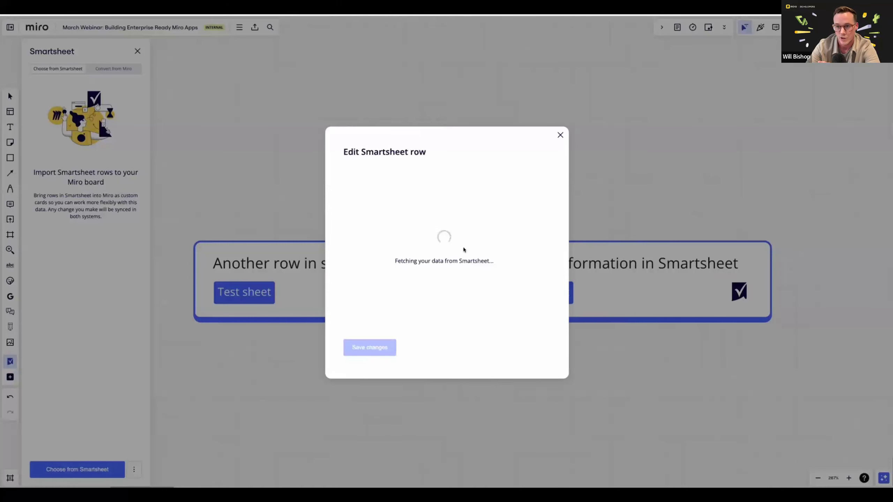
triple_click(356, 257)
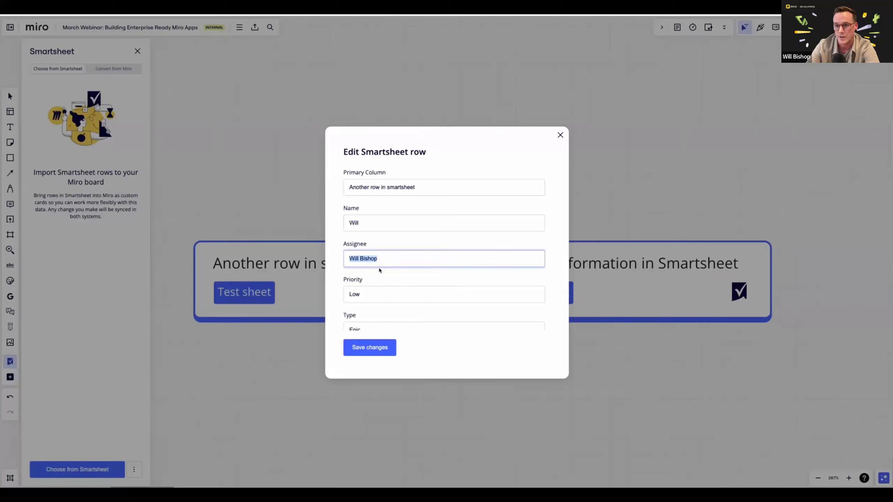
type("Ted Smith")
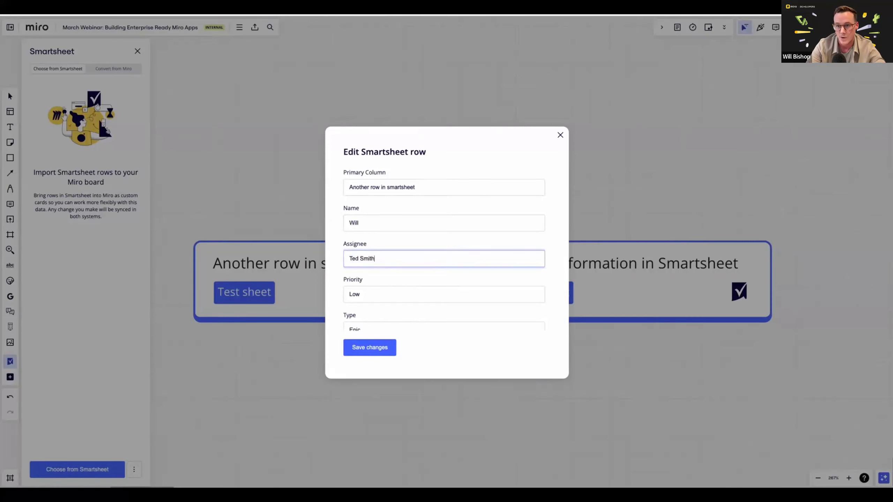
triple_click(380, 289)
type("High")
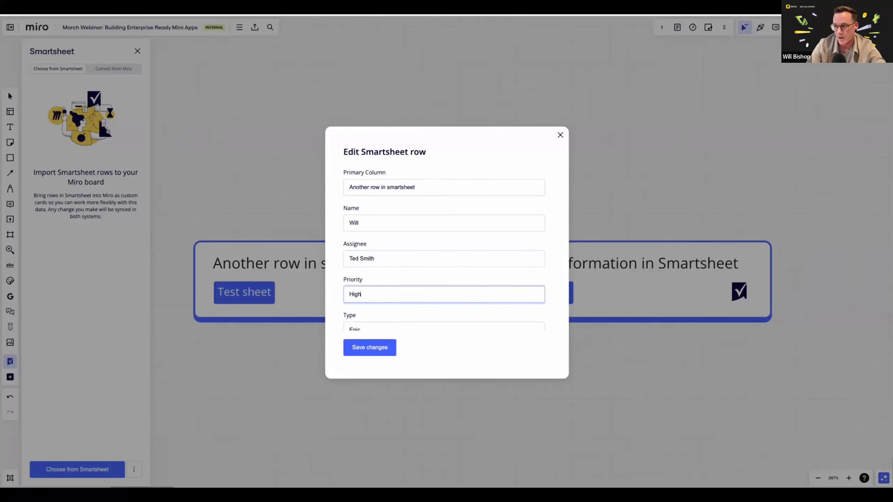
left_click(366, 348)
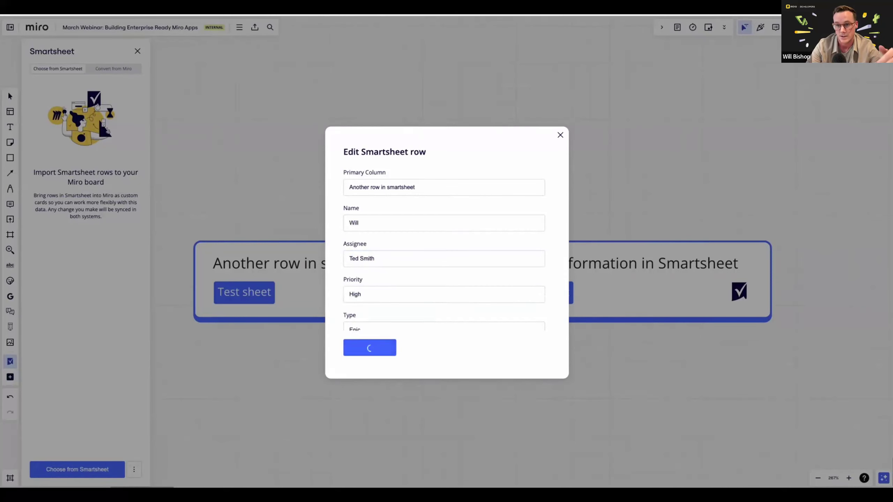
key("ctrl+Tab")
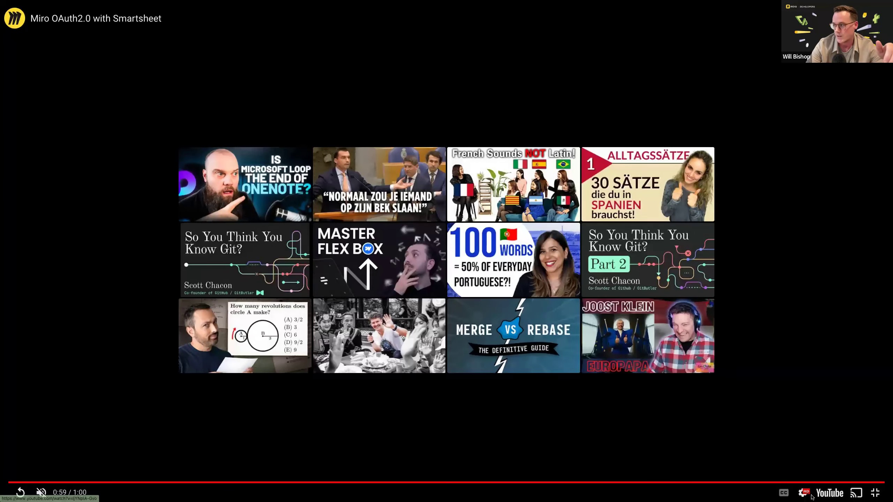
- Exit full-screen video and move past the demo slide toward the Security Guidelines slide
left_click(875, 493)
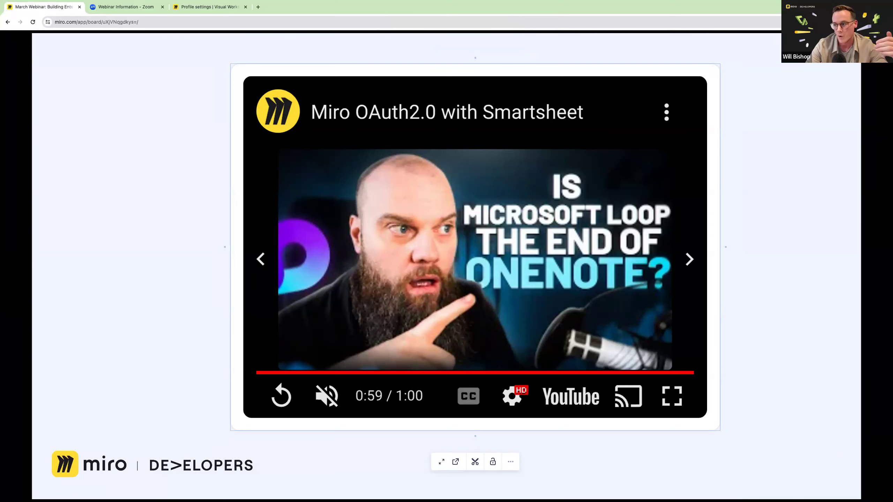
key("Right")
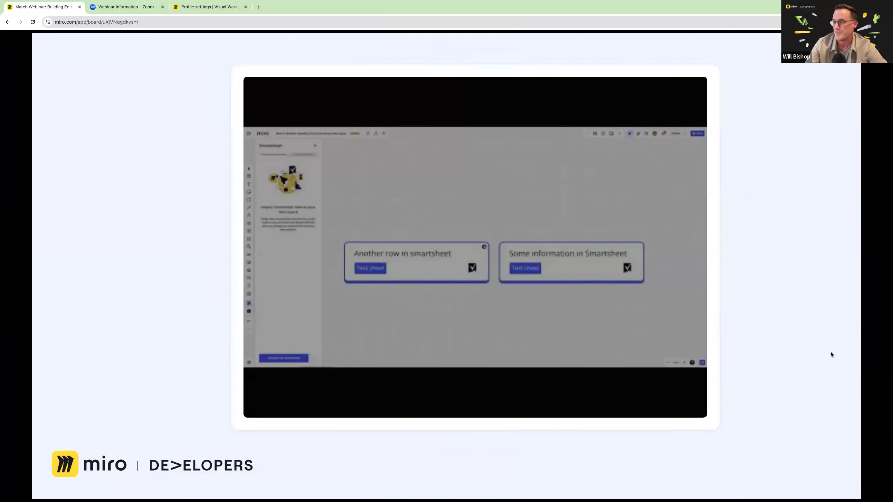
key("Right")
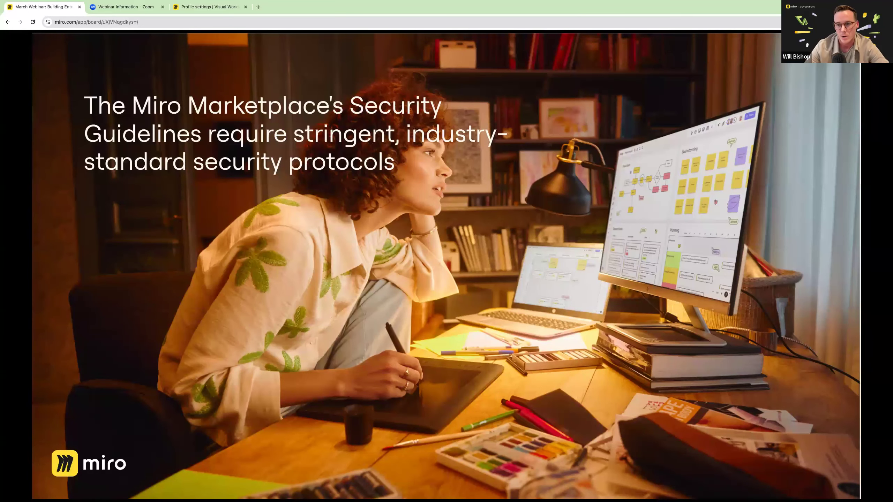
- Advance to the Security guidelines slide covering Credentials, Encryption and PII data storage
key("Right")
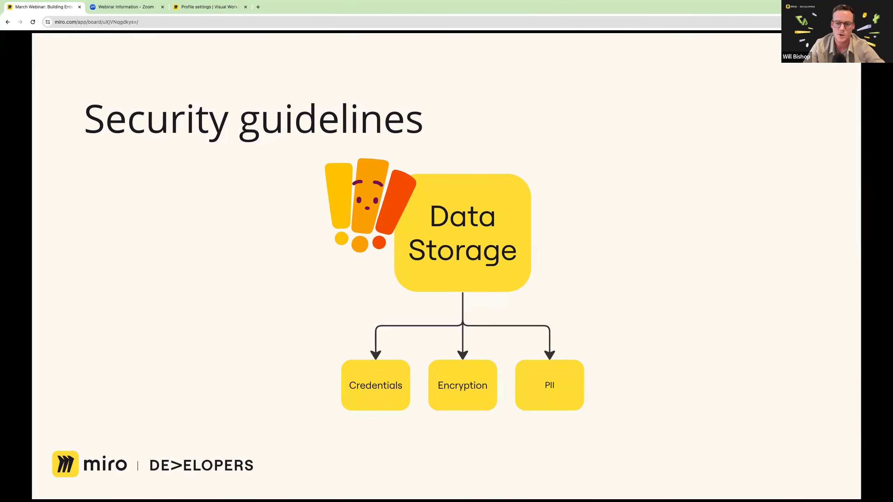